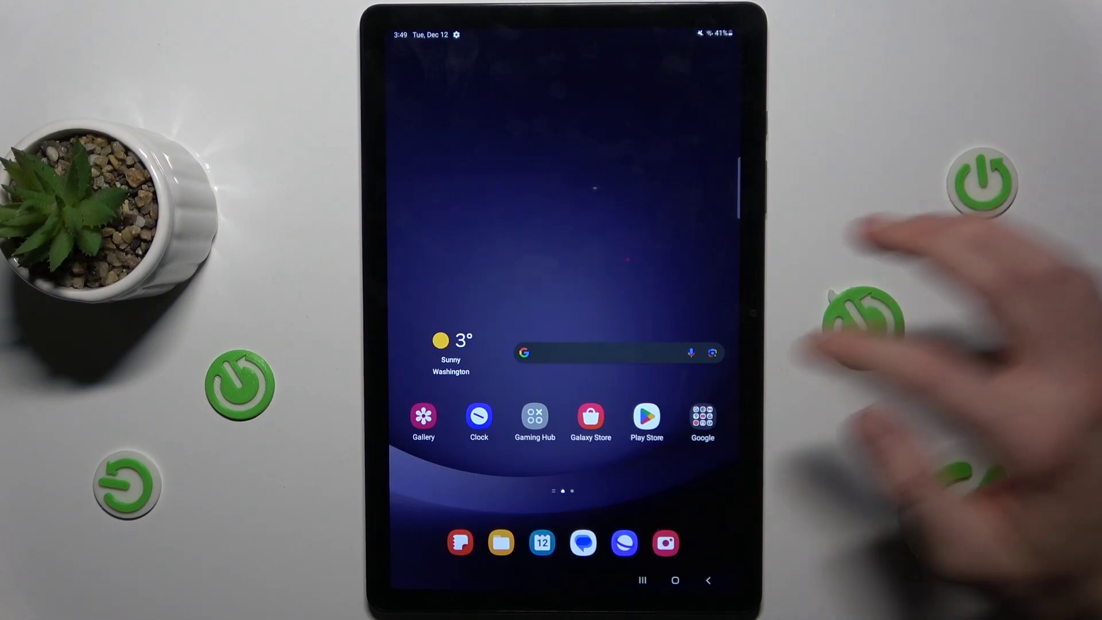
# - Search Play Store for 'mobile legends', then return to Apps and open the account menu
pyautogui.click(647, 417)
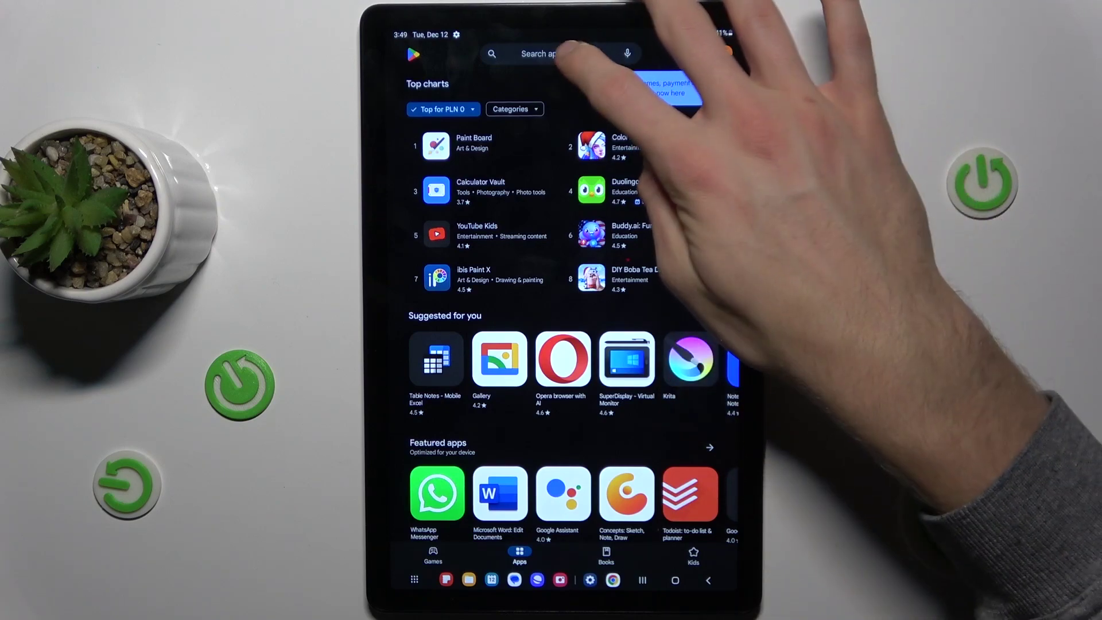
pyautogui.click(560, 54)
pyautogui.click(482, 92)
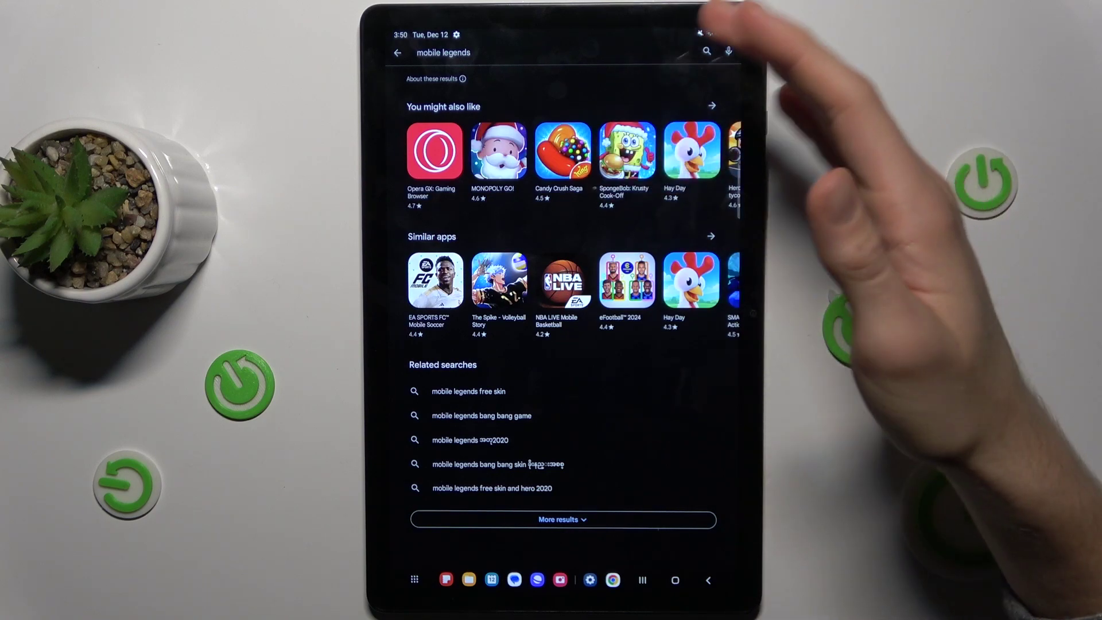
pyautogui.click(397, 53)
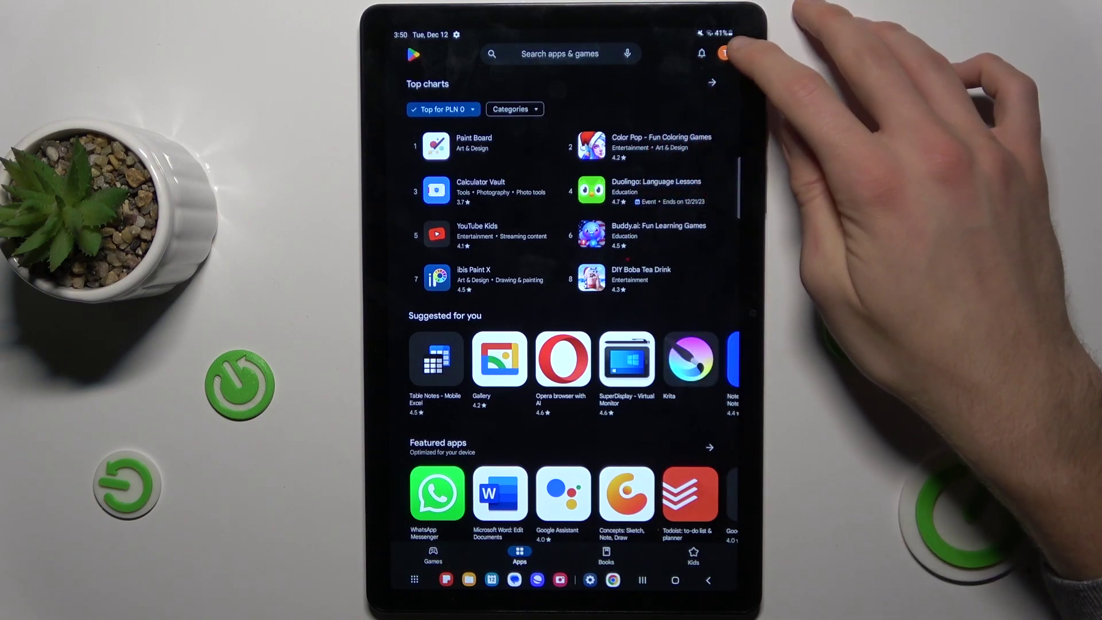
pyautogui.click(725, 52)
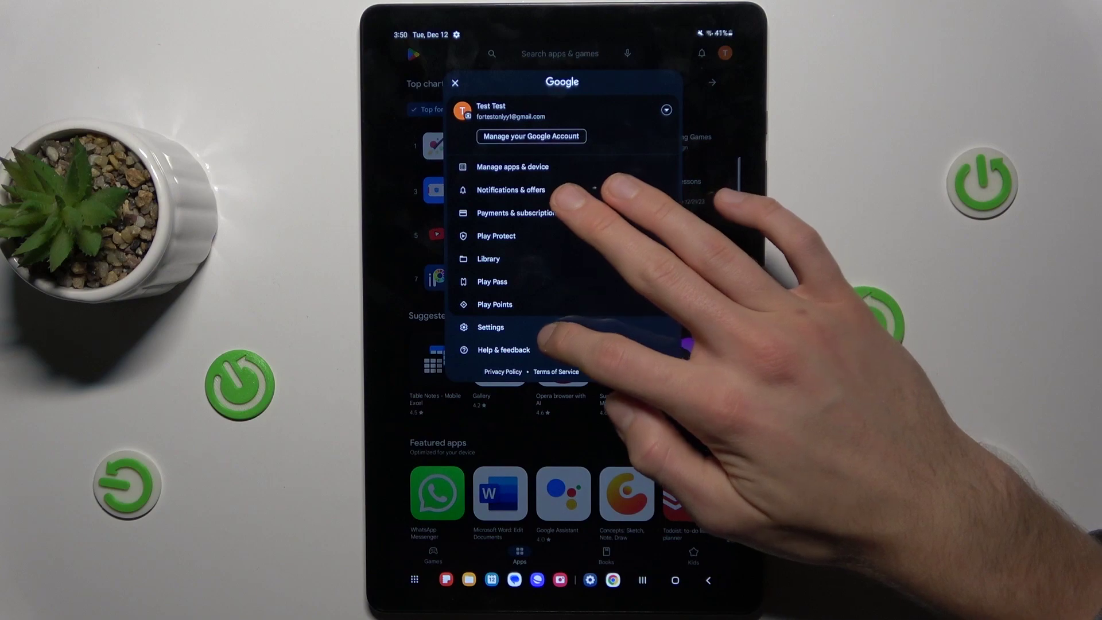
# - Go to Settings > Family > Parental controls > Apps & games
pyautogui.click(490, 328)
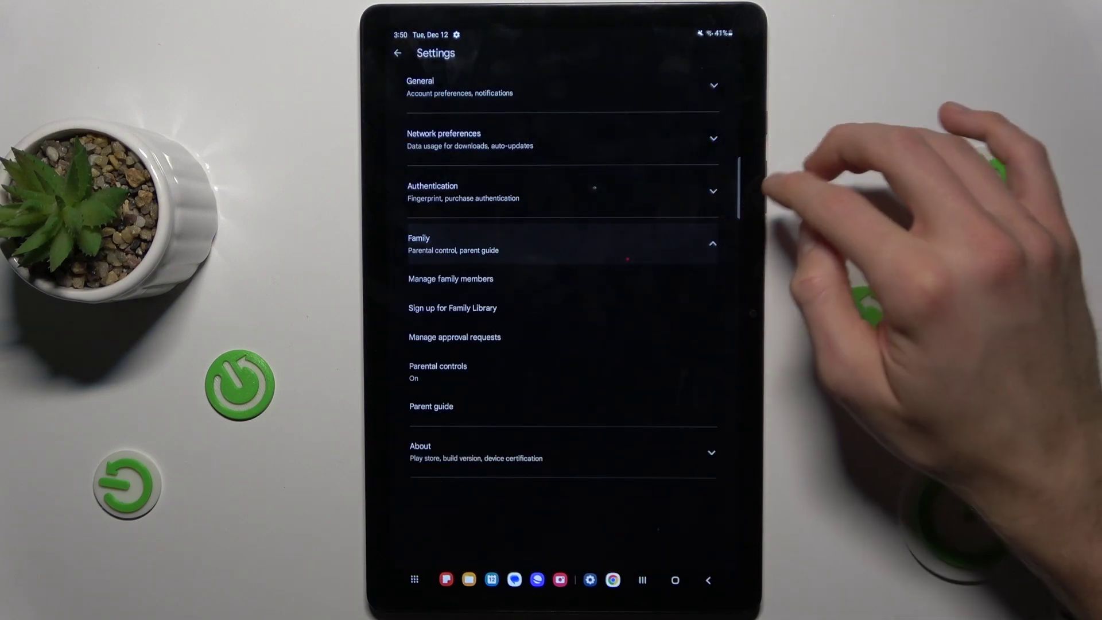
pyautogui.click(438, 370)
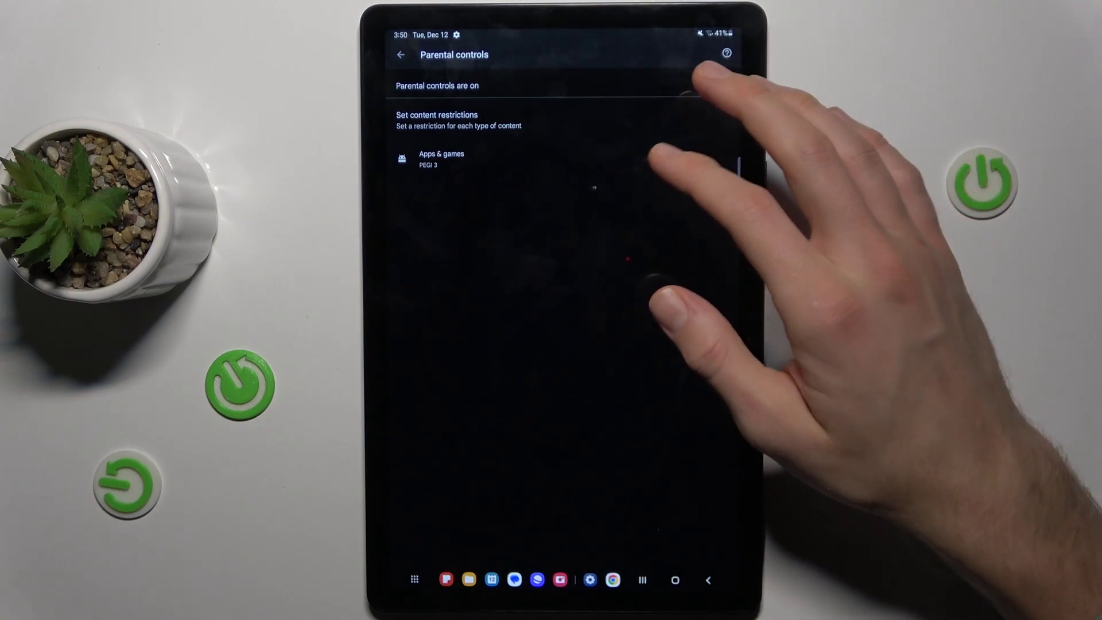
pyautogui.click(722, 85)
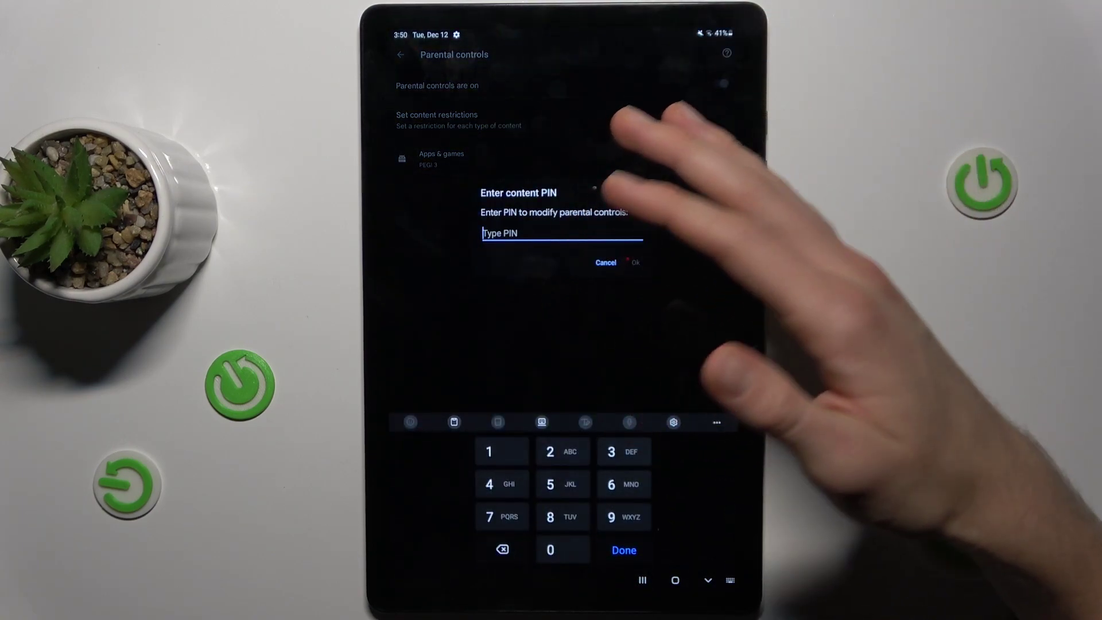
# - Enter the four-digit content PIN and confirm it
pyautogui.click(489, 451)
pyautogui.write('•1')
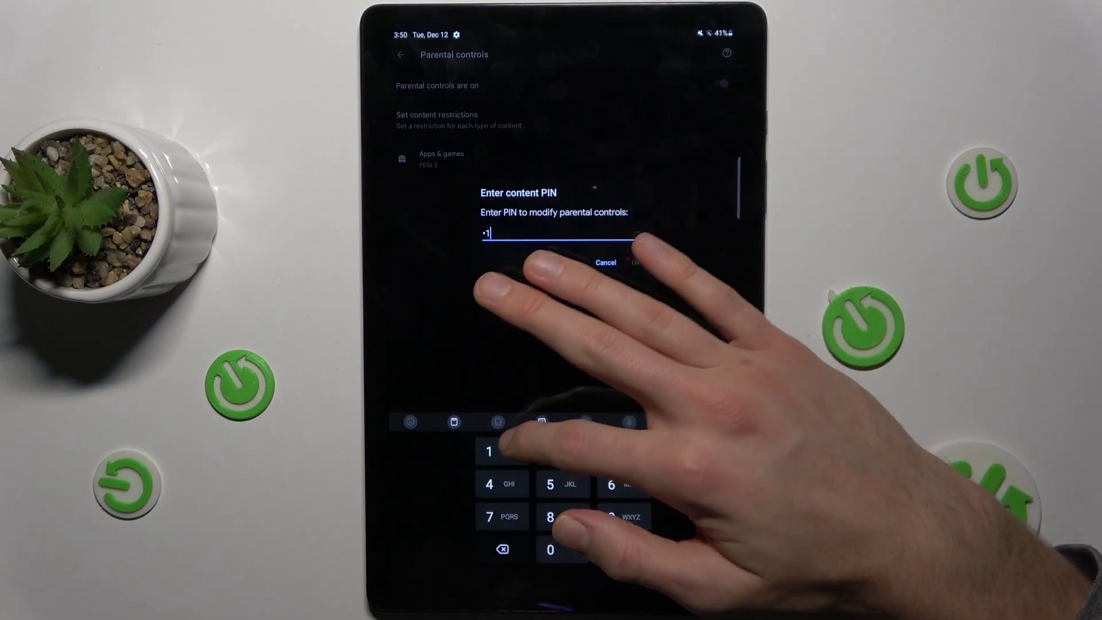
pyautogui.click(550, 451)
pyautogui.click(550, 484)
pyautogui.click(489, 452)
pyautogui.click(654, 263)
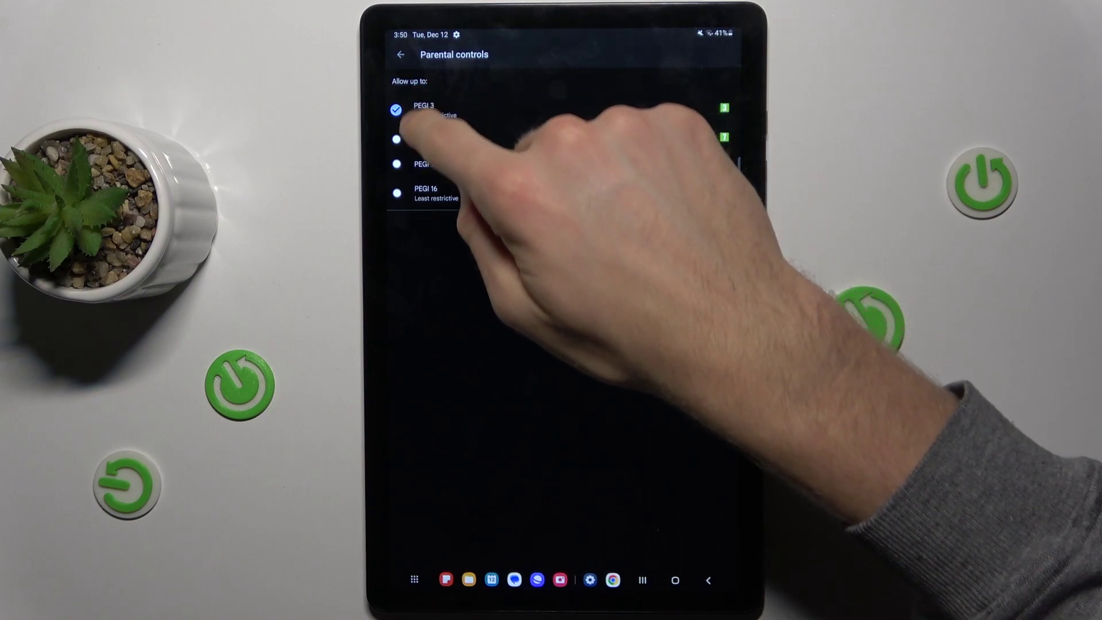
# - Choose PEGI 16 for apps & games, dismiss the notice, and save
pyautogui.click(406, 168)
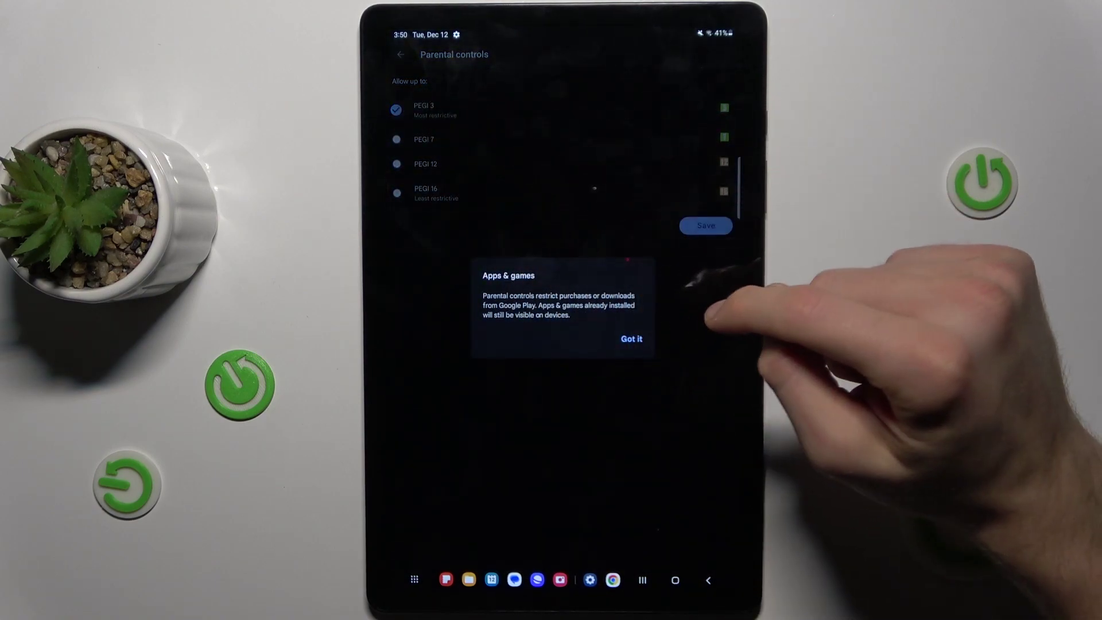
pyautogui.click(631, 338)
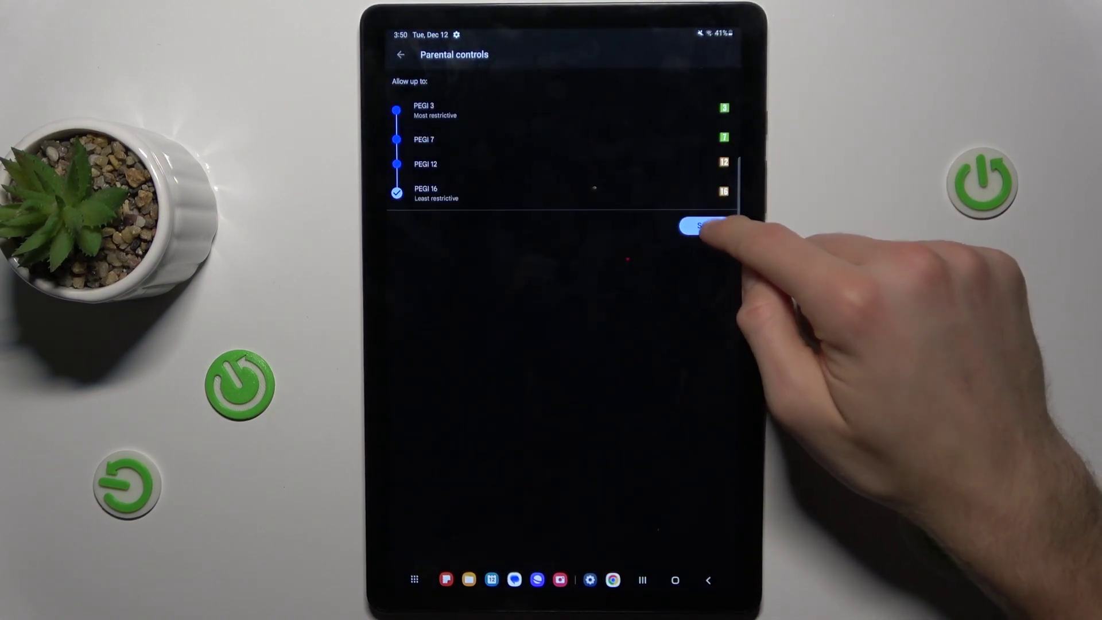
pyautogui.click(701, 226)
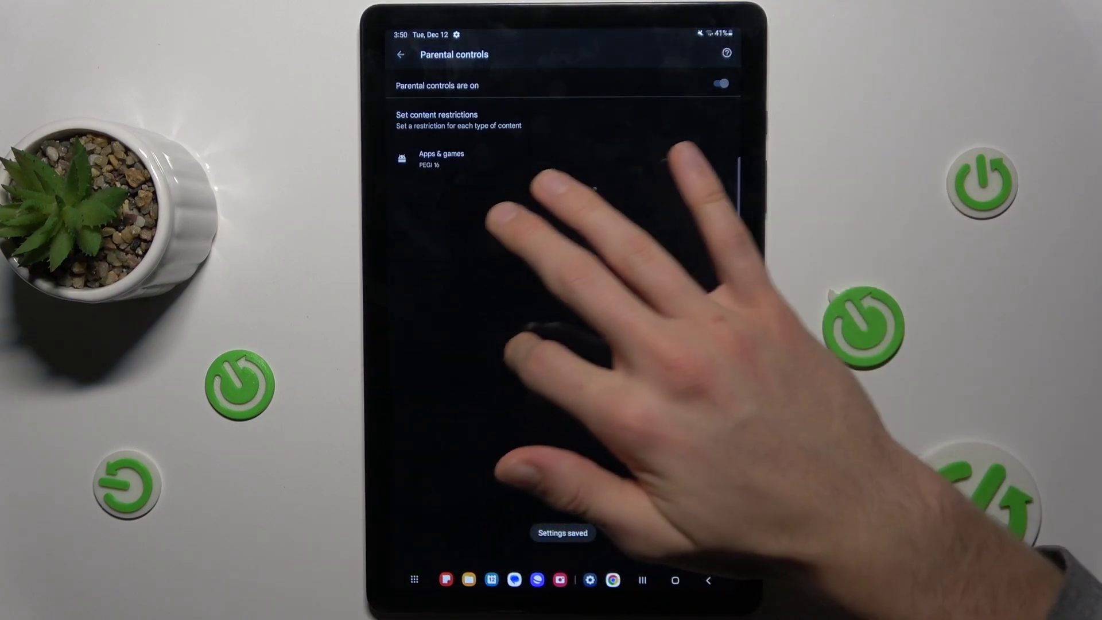
# - Rerun the 'mobile legends' search from the store and install Mobile Legends: Bang Bang
pyautogui.click(400, 55)
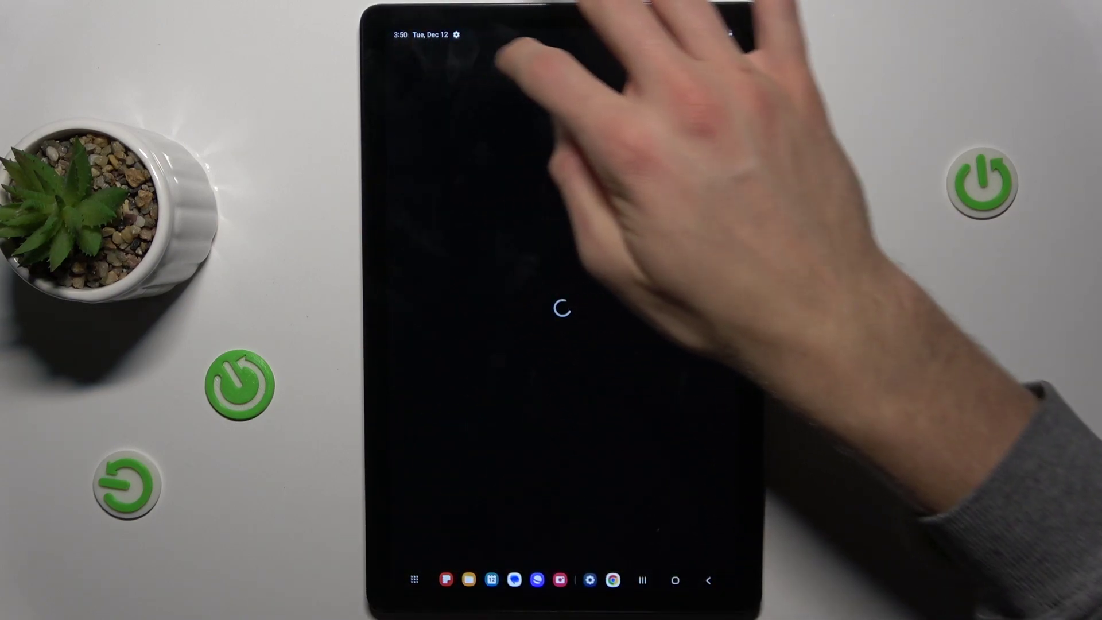
pyautogui.click(569, 52)
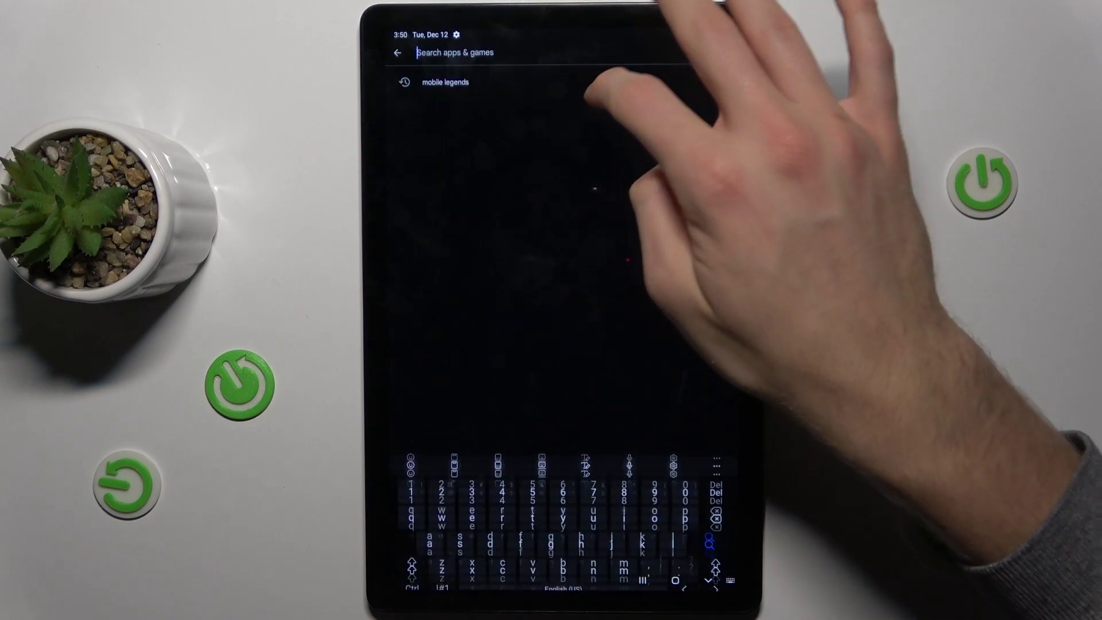
pyautogui.click(446, 82)
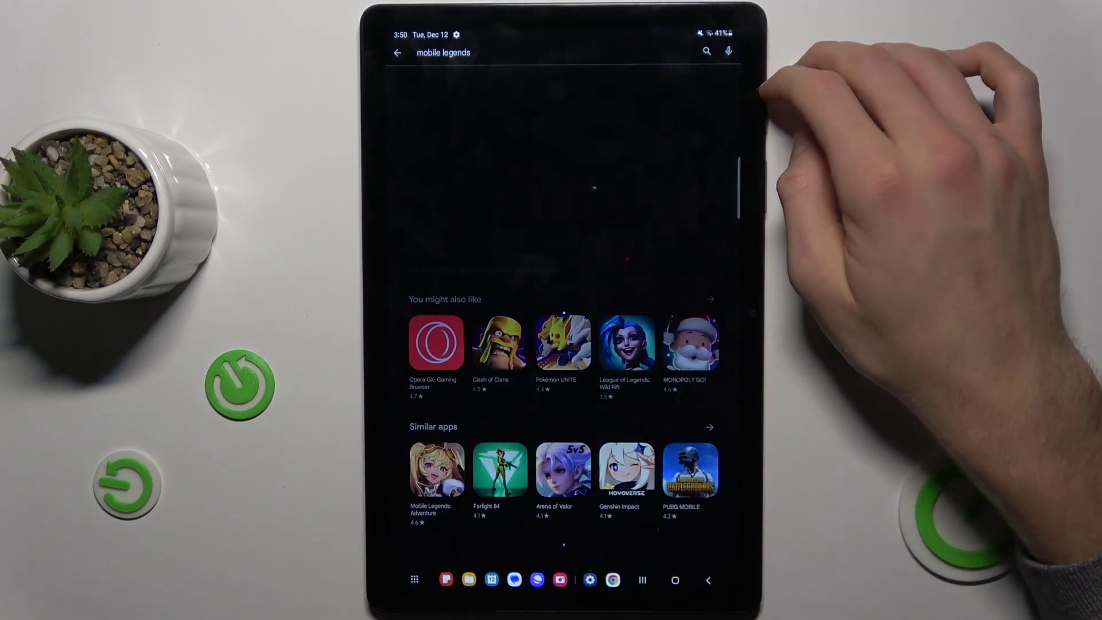
pyautogui.click(685, 113)
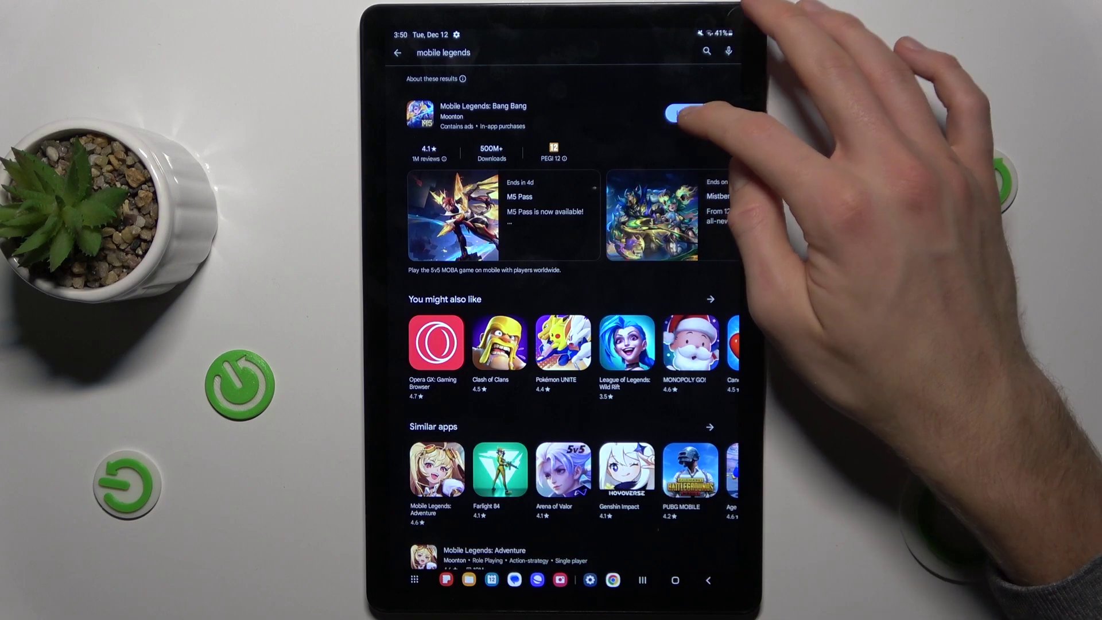